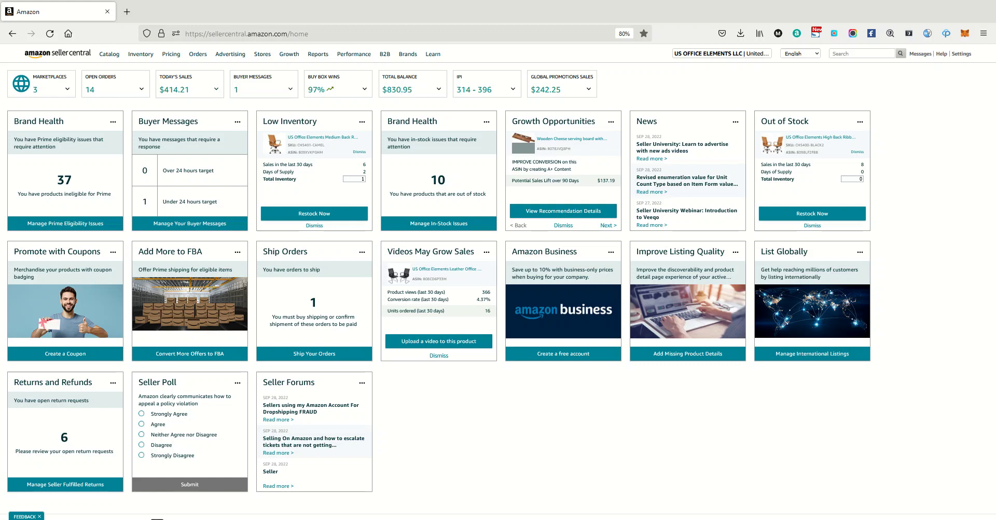
# Open Campaign Manager from Seller Central in a new browser tab and switch to it.
pyautogui.moveTo(229, 54)
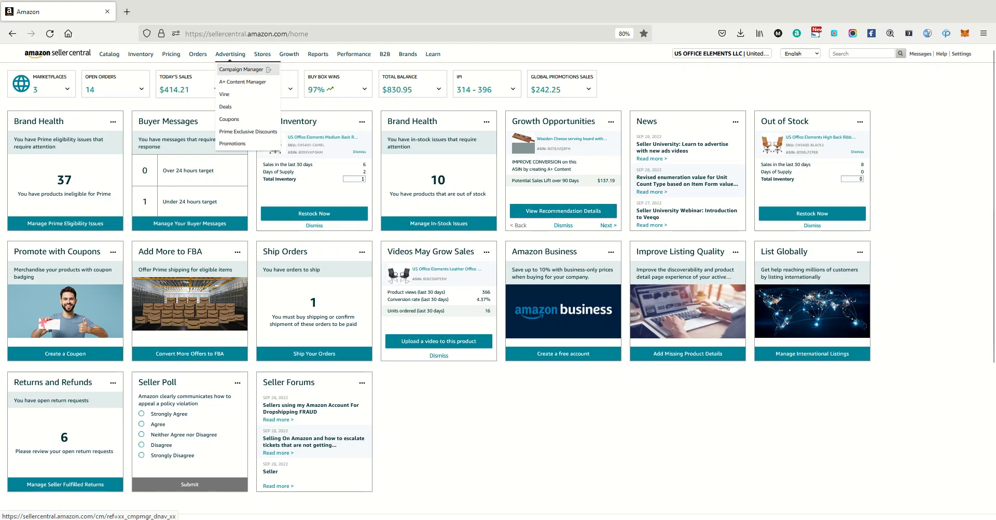
pyautogui.rightClick(238, 70)
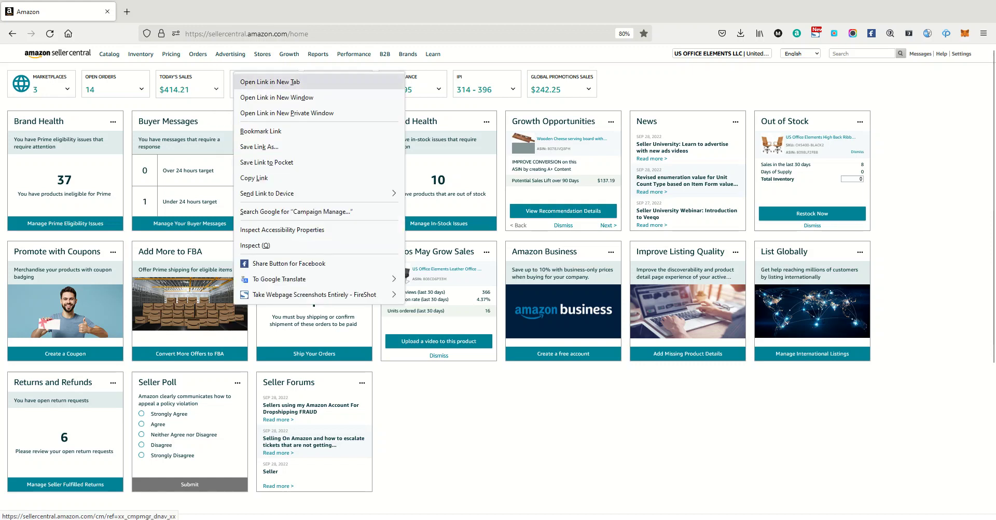
pyautogui.click(270, 79)
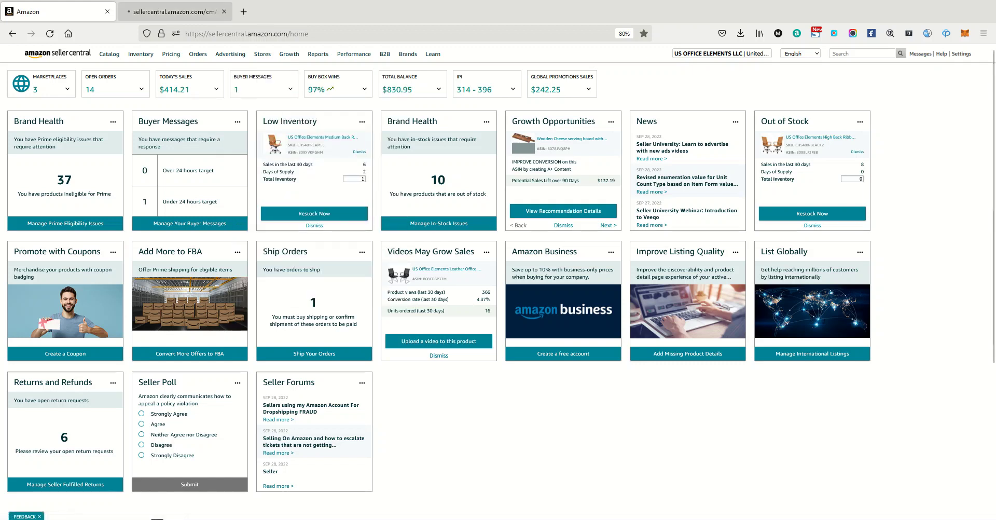
pyautogui.click(174, 11)
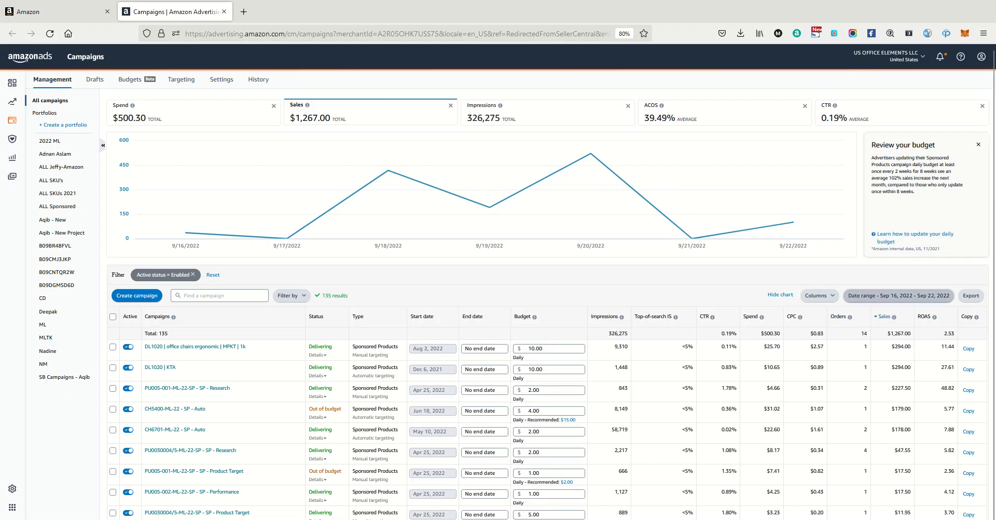
# Set the campaigns' date range to Sep 1 - Sep 7, 2022.
pyautogui.click(898, 296)
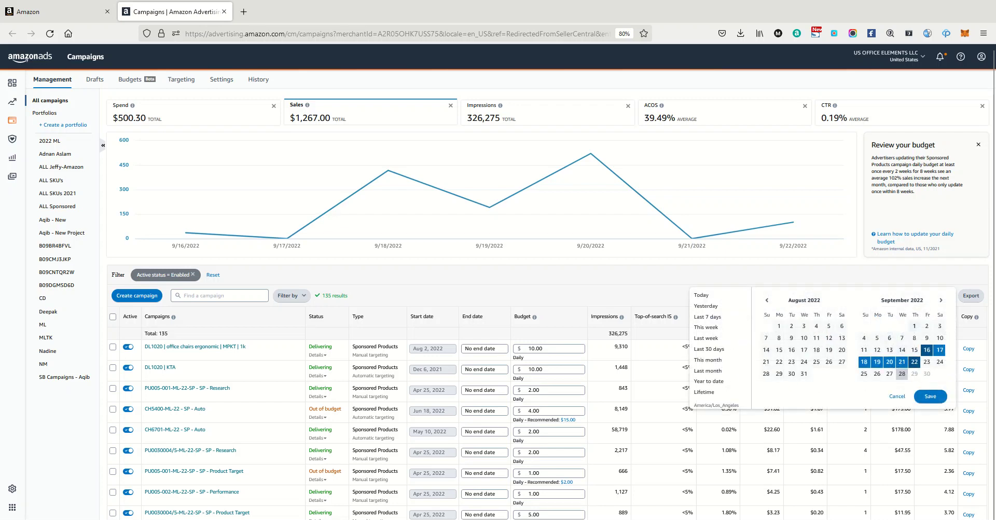
pyautogui.click(901, 338)
pyautogui.click(914, 326)
pyautogui.click(902, 338)
pyautogui.click(929, 397)
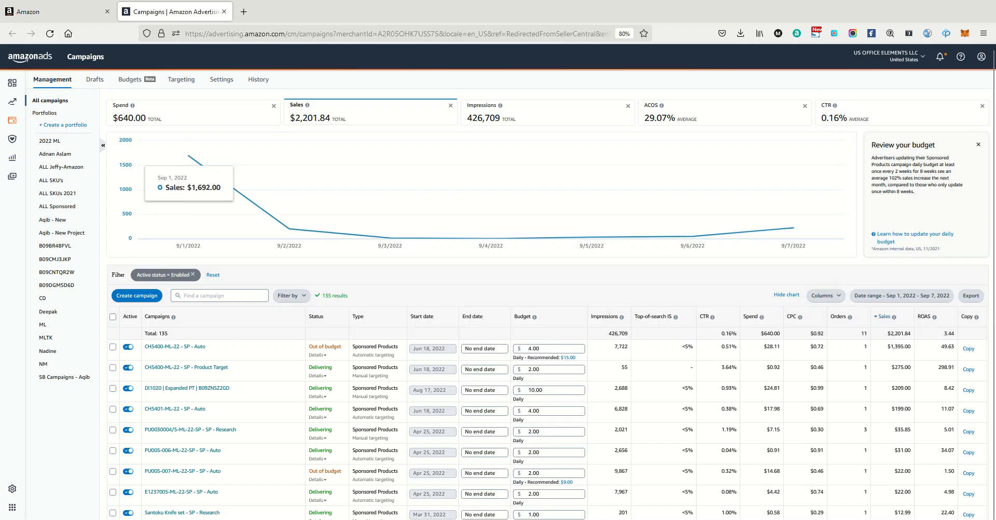
# Export the 2022 ML portfolio's campaigns and open the downloaded Campaigns_Sep_28_2022.csv in Excel.
pyautogui.click(50, 141)
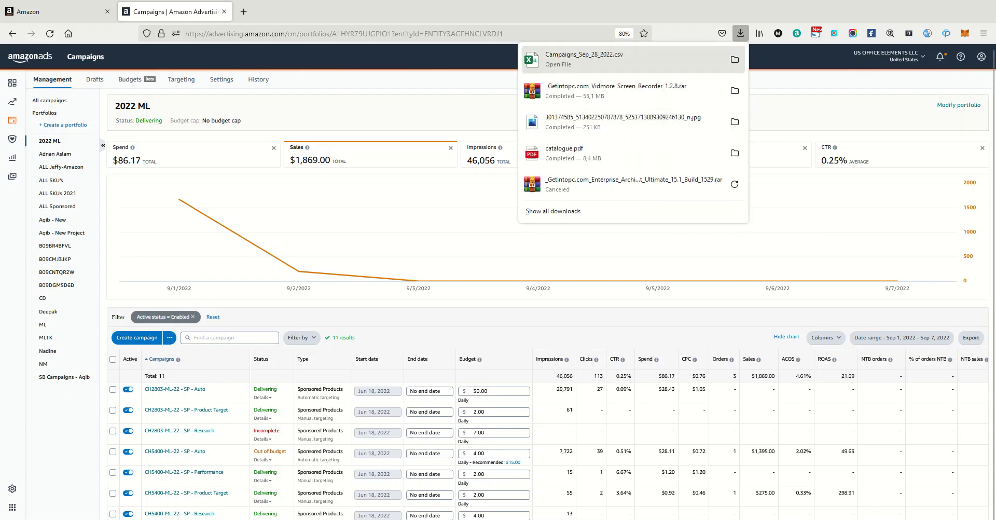
pyautogui.click(617, 60)
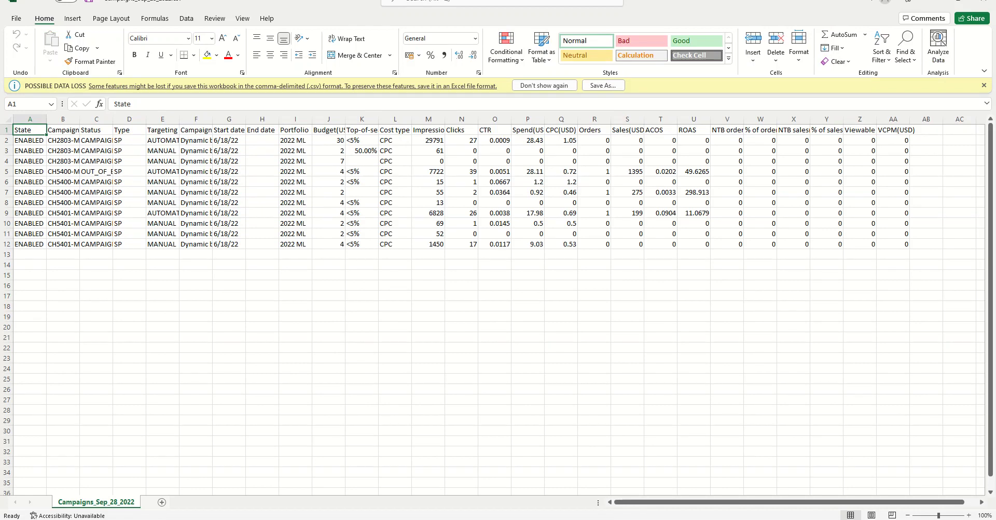
# Total the Impressions column in cell M13 with =SUM(M2:M12).
pyautogui.click(395, 254)
pyautogui.click(429, 254)
pyautogui.write('=sum(')
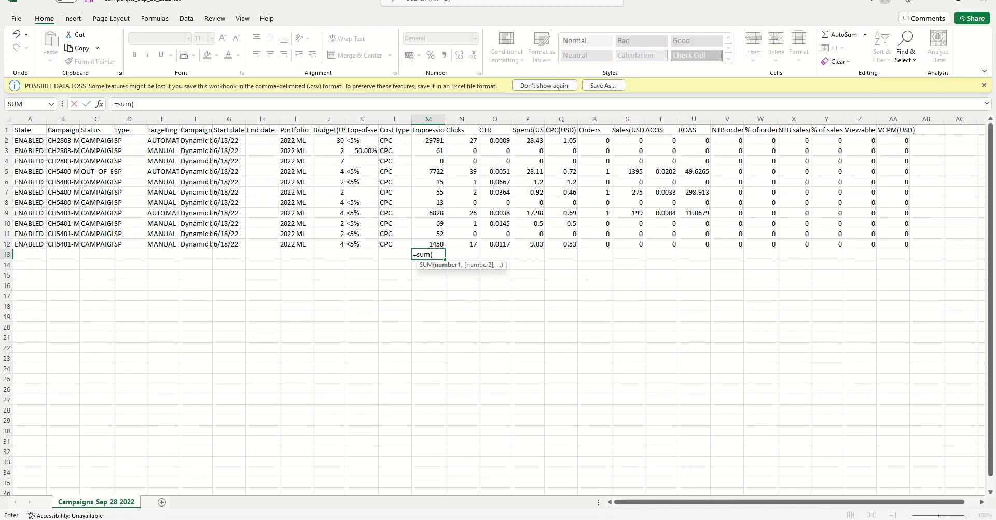
pyautogui.press('Up')
pyautogui.hotkey('ctrl', 'shift', 'Up')
pyautogui.hotkey('shift', 'Down')
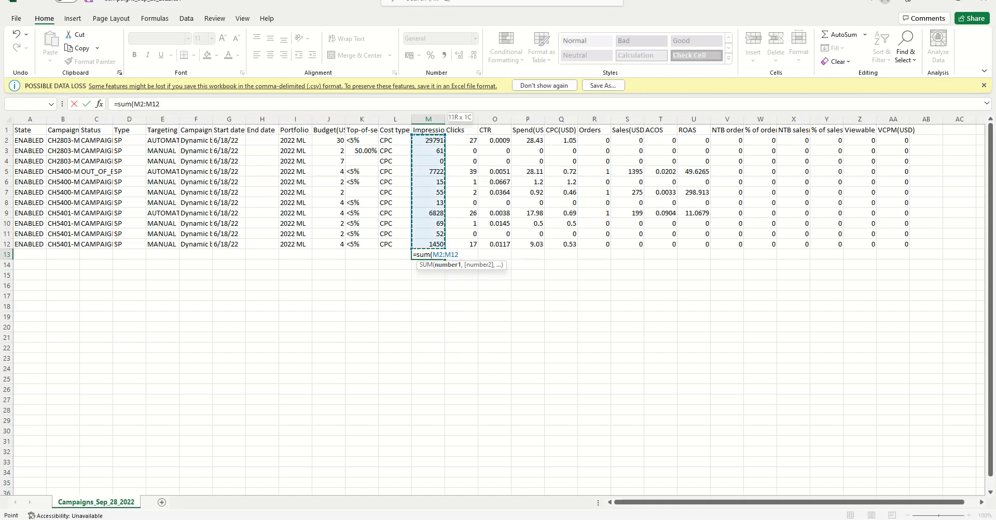
pyautogui.hotkey('ctrl', 'Return')
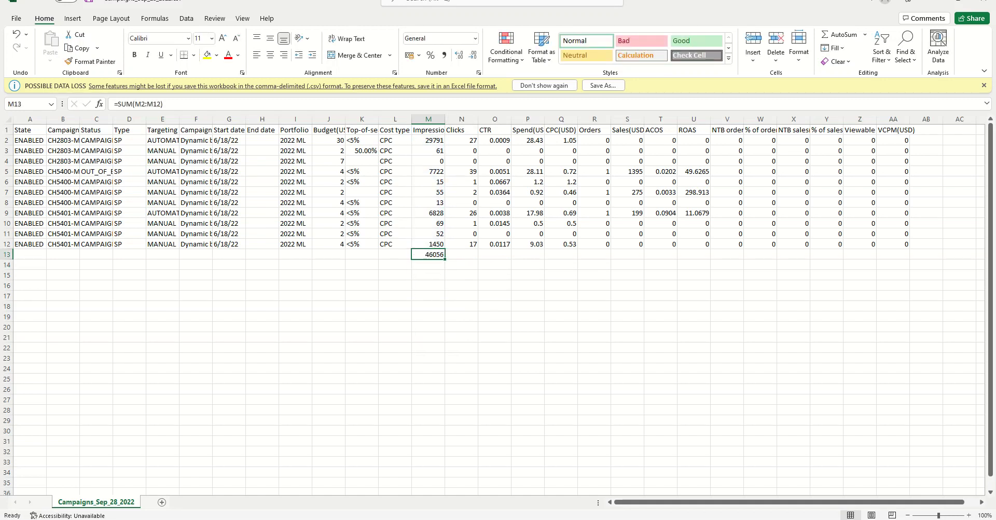
pyautogui.hotkey('ctrl', 'p')
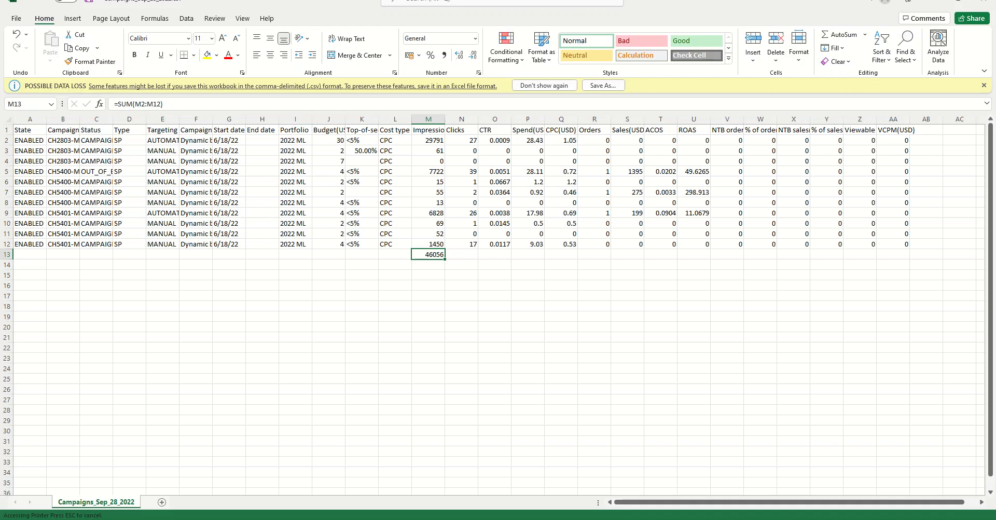
# Make the Impressions total bold and underlined, and copy it to row 13 of the Clicks and Spend columns.
pyautogui.hotkey('ctrl', 'c')
pyautogui.hotkey('alt', 'Tab')
pyautogui.press('Right')
pyautogui.hotkey('ctrl', 'v')
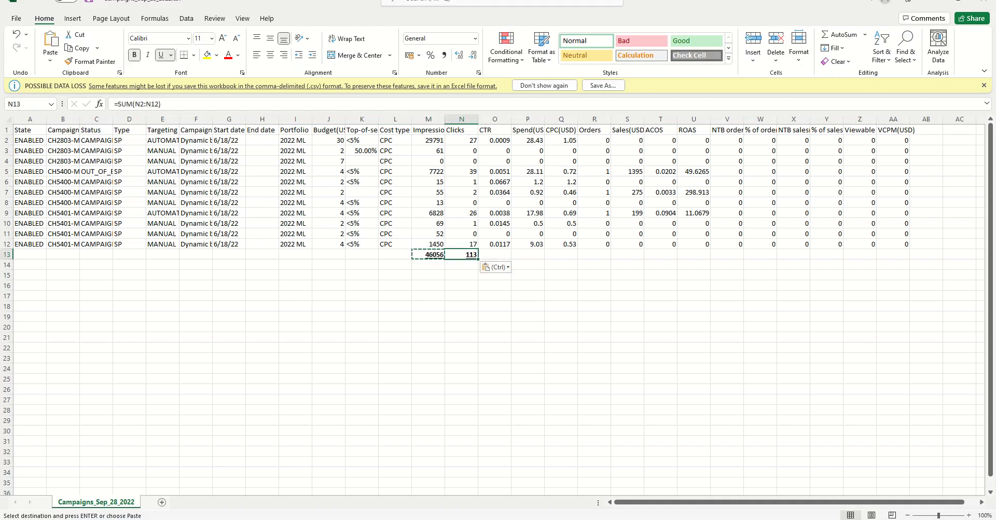
pyautogui.press('Right')
pyautogui.press('Right')
pyautogui.press('Right')
pyautogui.press('Left')
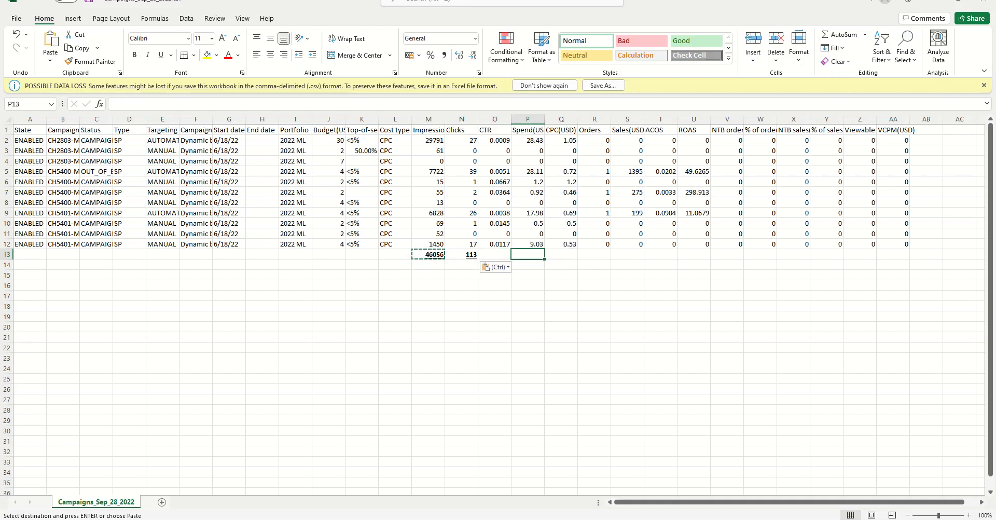
pyautogui.hotkey('ctrl', 'v')
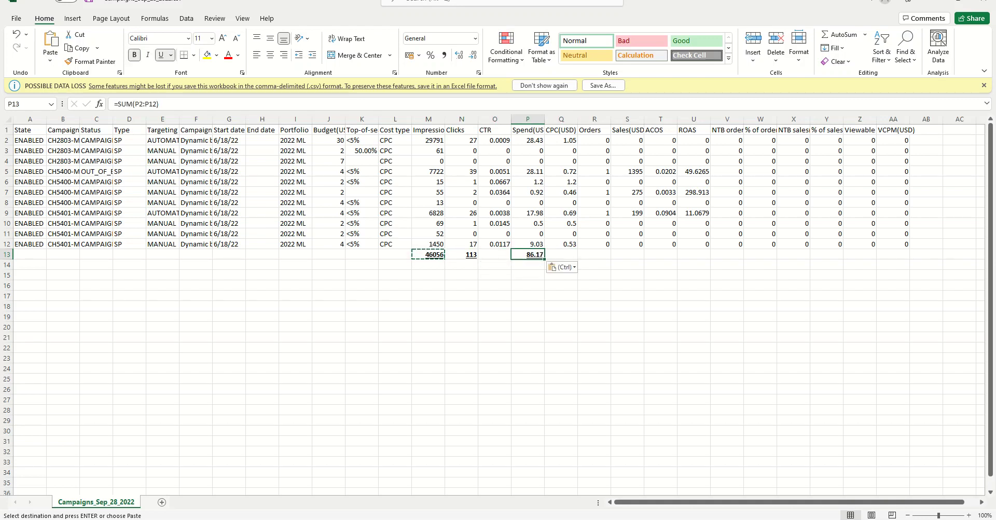
# Paste the copied total formula into row 13 of the Orders and Sales columns.
pyautogui.press('Right')
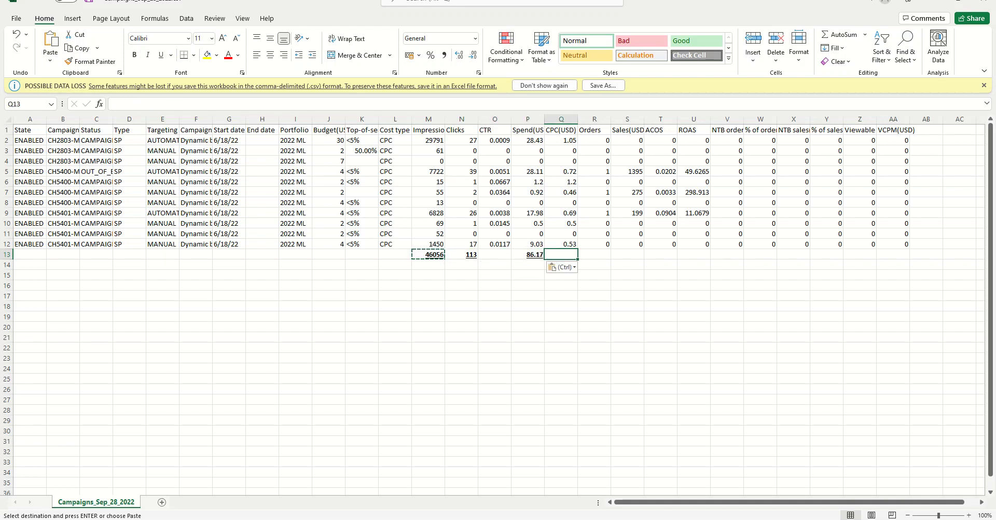
pyautogui.press('Right')
pyautogui.press('Right')
pyautogui.press('Left')
pyautogui.hotkey('ctrl', 'v')
pyautogui.press('Right')
pyautogui.hotkey('ctrl', 'v')
# Calculate the overall ACOS in cell T13 as total spend divided by total sales with =P13/S13.
pyautogui.press('Right')
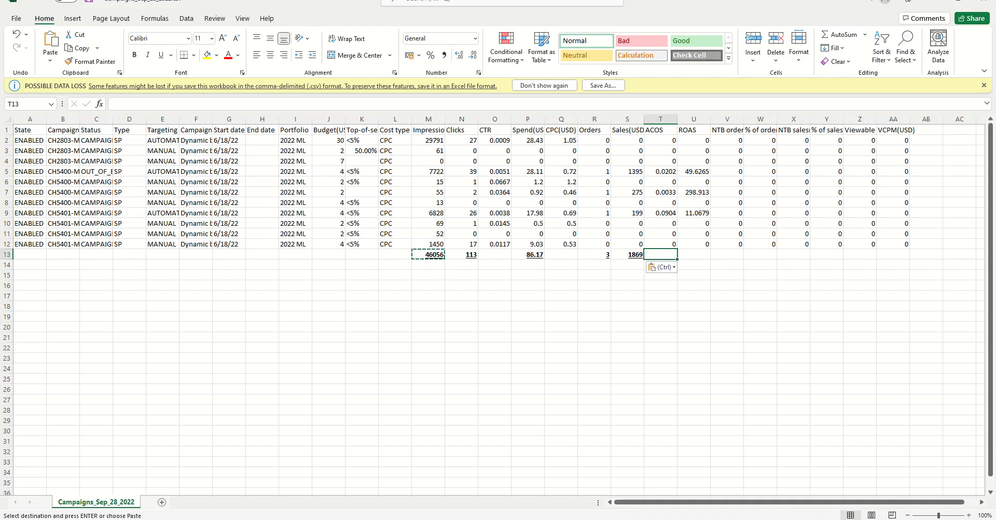
pyautogui.write('=')
pyautogui.press('Left')
pyautogui.press('Left')
pyautogui.press('Left')
pyautogui.press('Left')
pyautogui.press('Left')
pyautogui.press('Left')
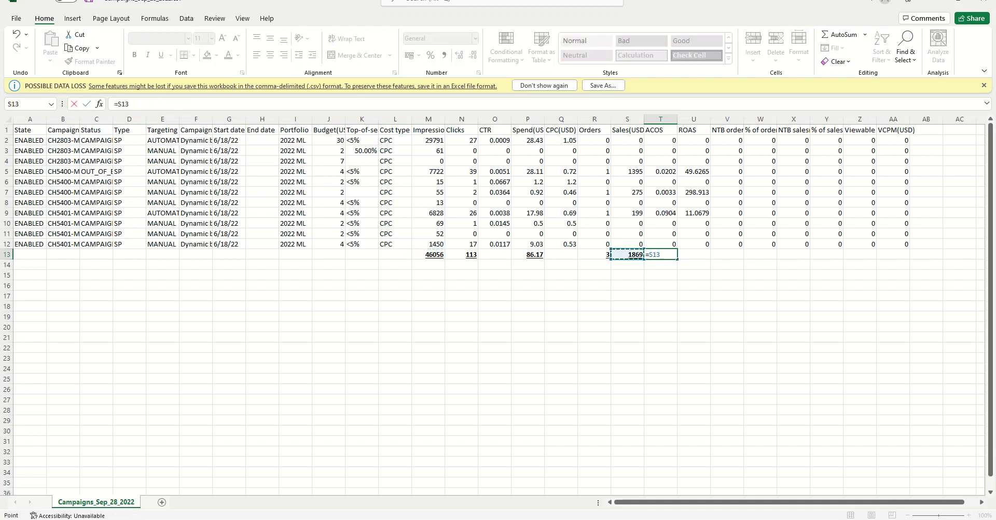
pyautogui.press('Right')
pyautogui.press('Right')
pyautogui.press('Right')
pyautogui.press('Right')
pyautogui.press('Right')
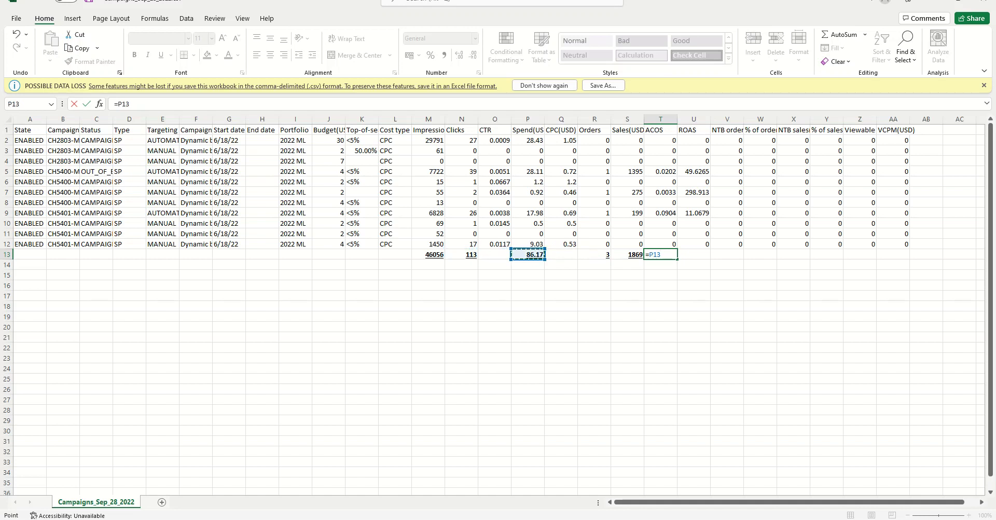
pyautogui.press('Left')
pyautogui.press('Left')
pyautogui.press('Left')
pyautogui.press('Left')
pyautogui.press('Left')
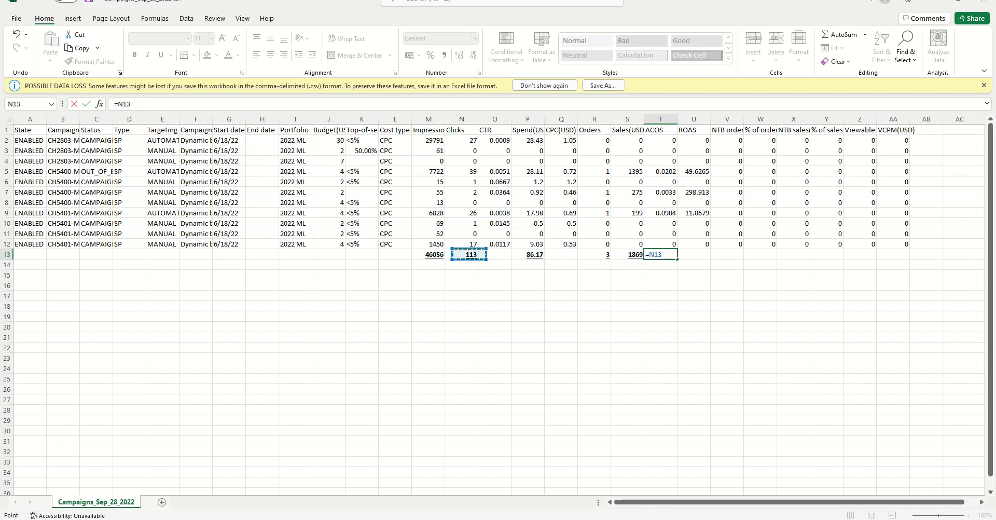
pyautogui.press('Right')
pyautogui.press('Right')
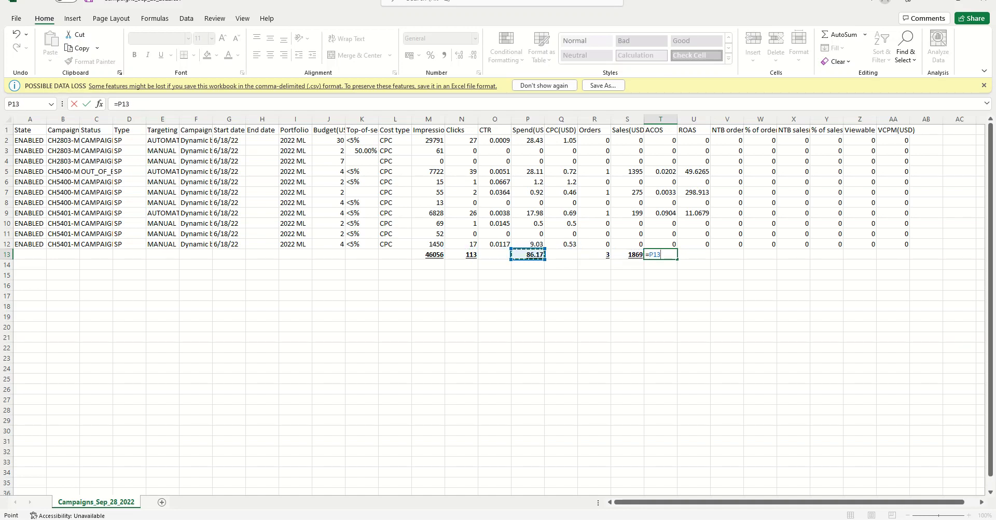
pyautogui.write('/')
pyautogui.press('Left')
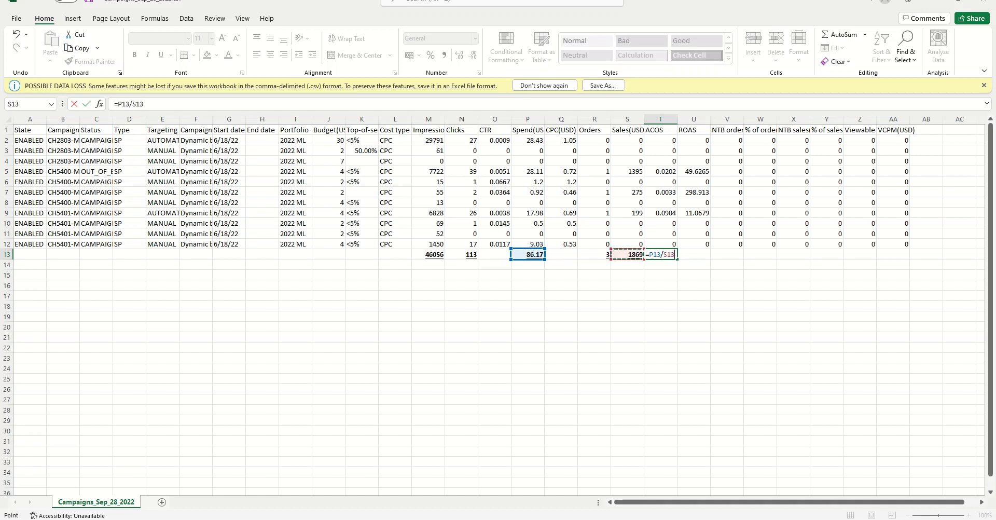
pyautogui.press('Return')
pyautogui.press('Up')
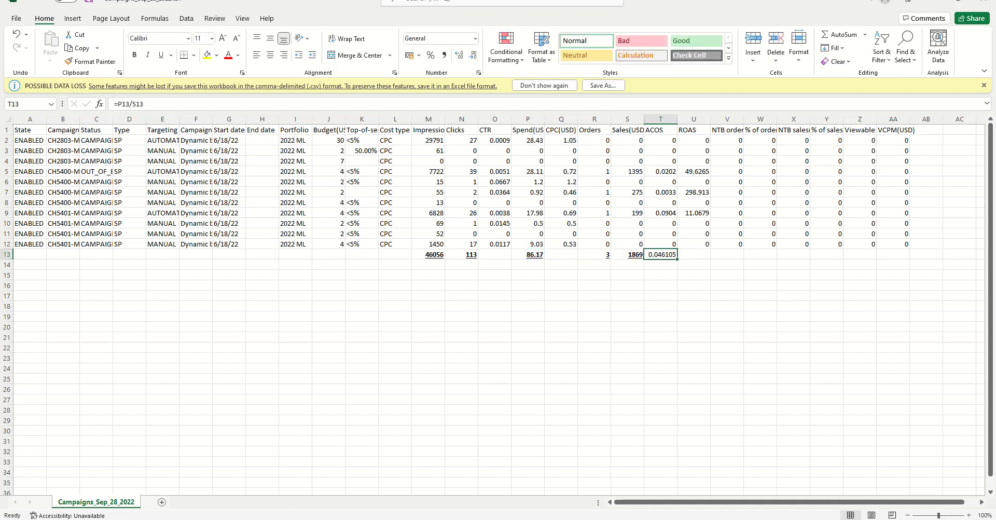
# Format the ACOS total in T13 as a percentage with two decimals, bold and underlined.
pyautogui.hotkey('ctrl', 'shift', '5')
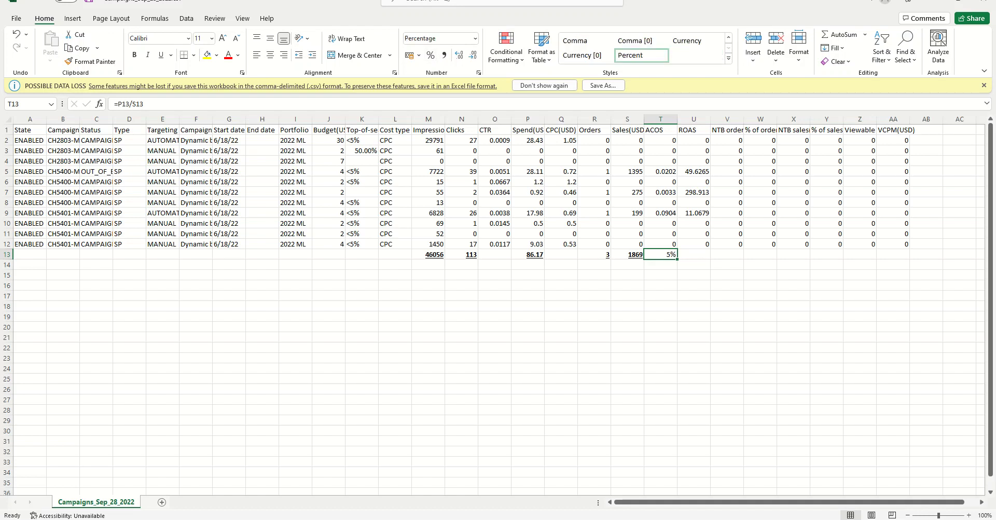
pyautogui.click(458, 55)
pyautogui.click(458, 54)
pyautogui.hotkey('ctrl', 'b')
pyautogui.hotkey('ctrl', 'u')
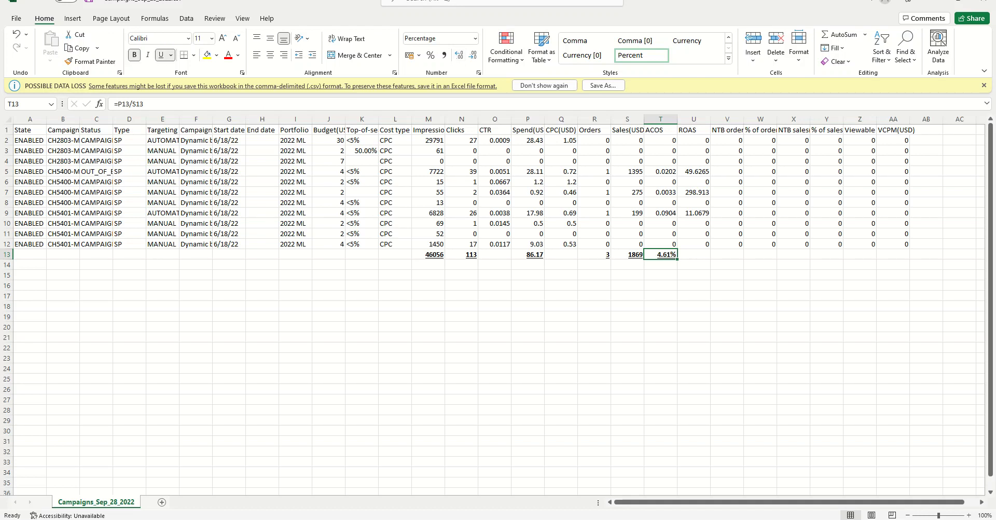
# Copy the campaign table A1:AA12 without the totals row.
pyautogui.moveTo(29, 130); pyautogui.dragTo(893, 254)
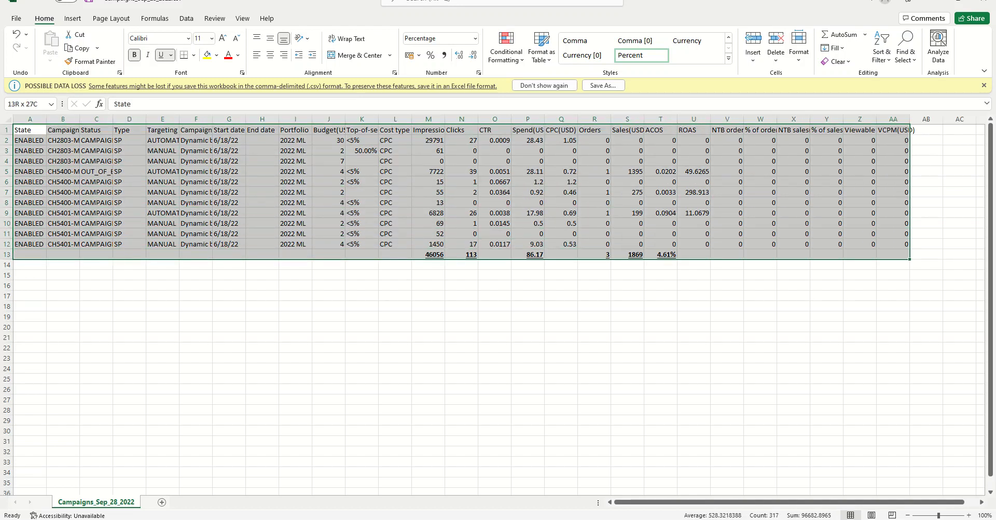
pyautogui.hotkey('ctrl', 'c')
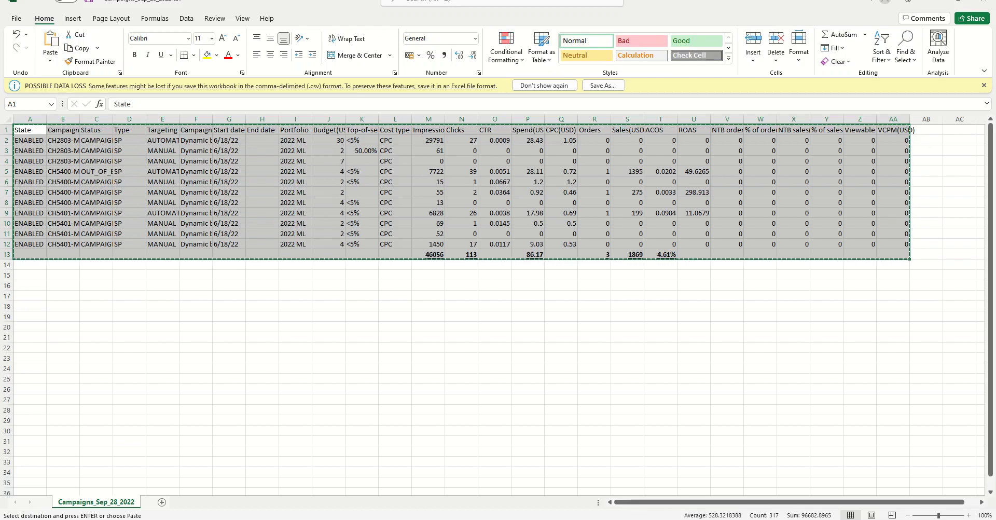
pyautogui.hotkey('shift', 'Up')
pyautogui.hotkey('ctrl', 'c')
# Switch to Firefox and open the NM - USOE Amazon Campaign Reports 2022 spreadsheet in a new tab.
pyautogui.hotkey('alt', 'Tab')
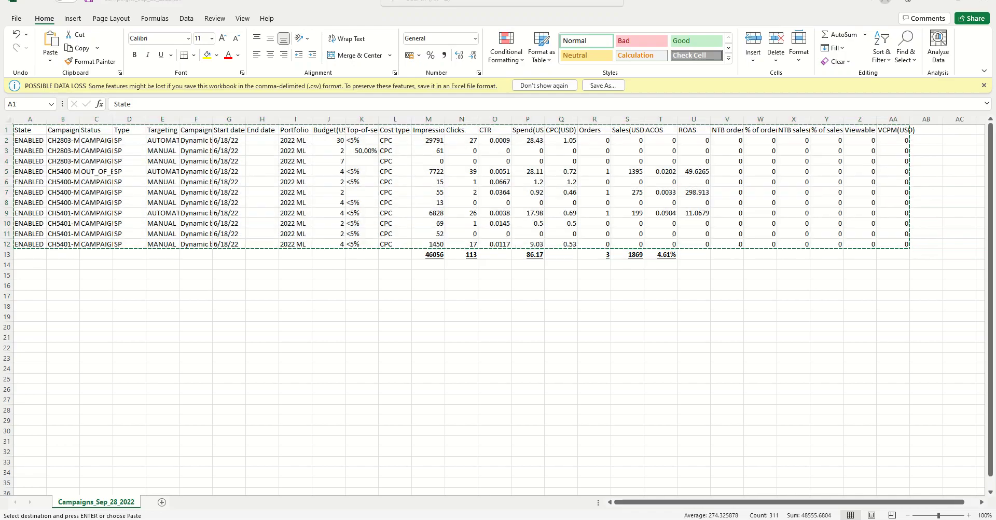
pyautogui.hotkey('alt', 'Tab')
pyautogui.press('Tab')
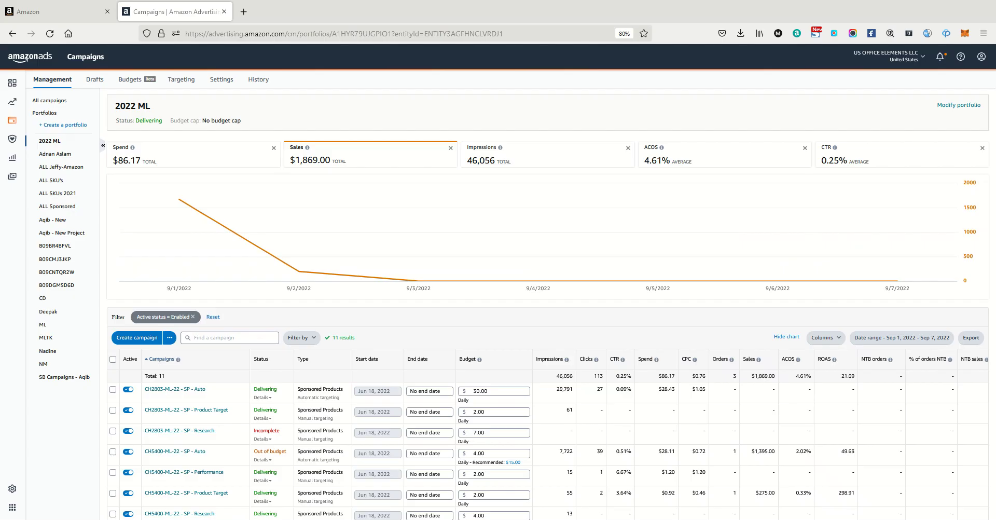
pyautogui.hotkey('ctrl', 't')
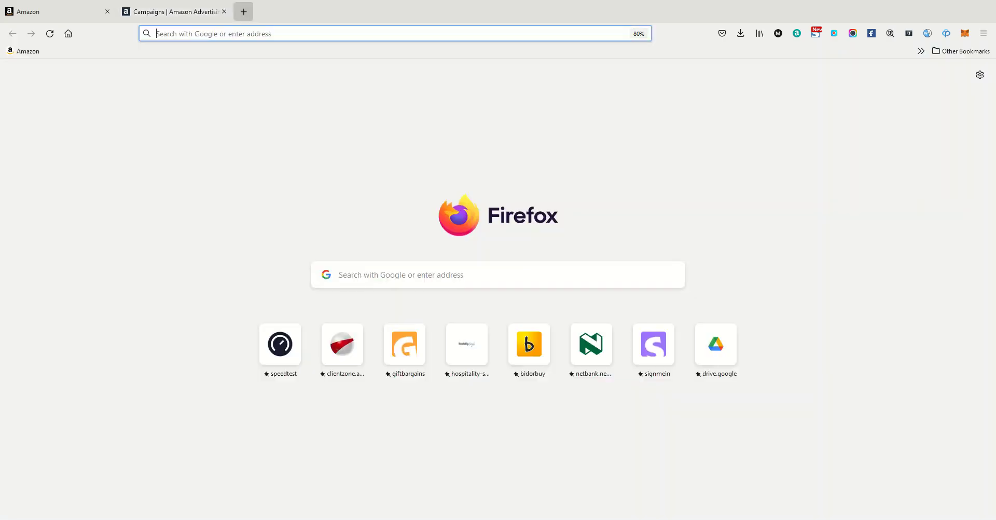
pyautogui.write('nm')
pyautogui.press('Down')
pyautogui.press('Down')
pyautogui.press('Up')
pyautogui.press('Return')
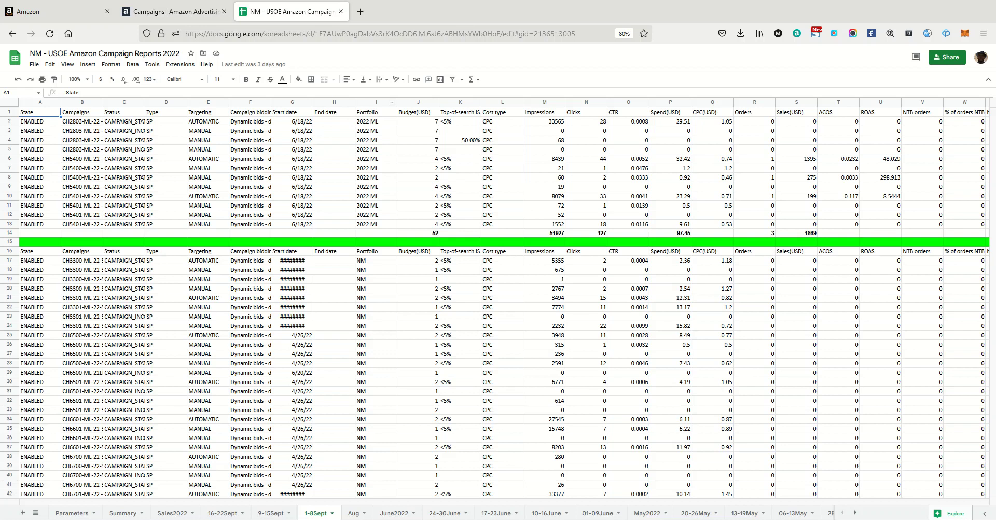
# Review the column headings from Clicks to ACOS on the 1-8Sept sheet.
pyautogui.click(586, 112)
pyautogui.click(628, 112)
pyautogui.click(670, 112)
pyautogui.press('Right')
pyautogui.press('Right')
pyautogui.press('Right')
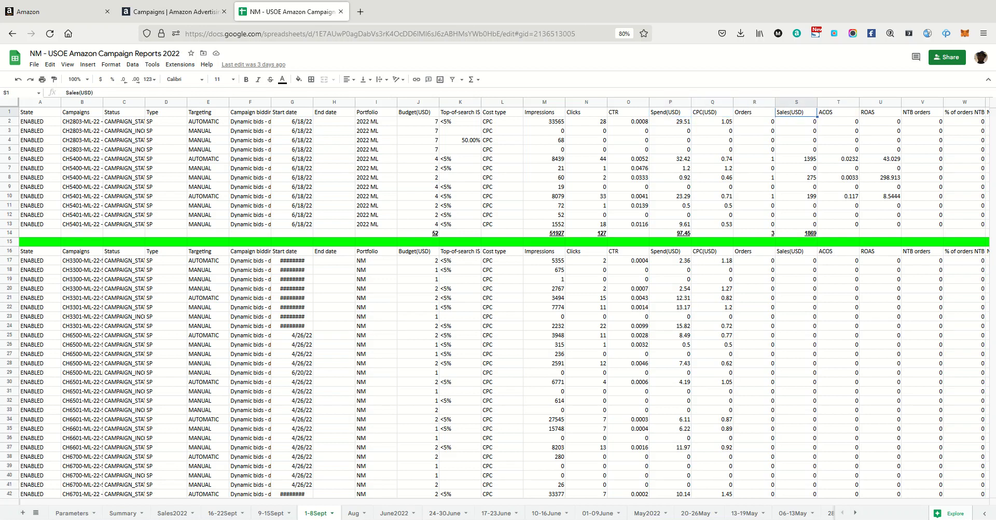
pyautogui.press('Right')
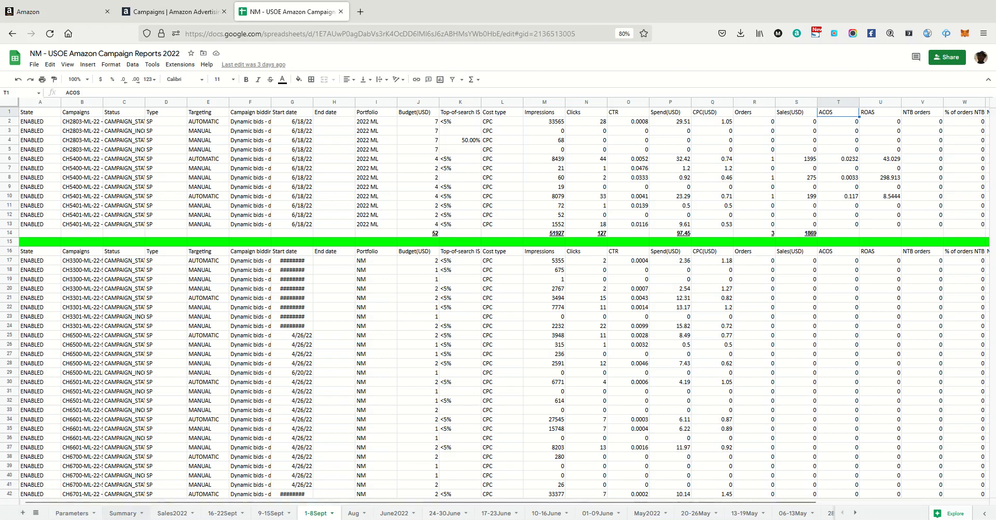
# Open the Summary sheet and view the weekly September 2022 rows.
pyautogui.click(123, 512)
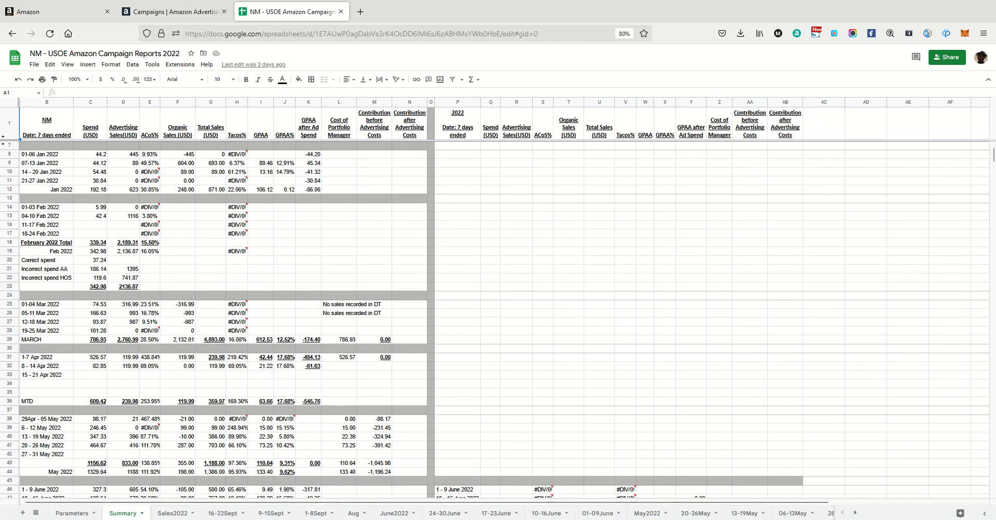
pyautogui.moveTo(992, 155)
pyautogui.mouseDown()
pyautogui.moveTo(993, 180)
pyautogui.moveTo(993, 170)
pyautogui.mouseUp()
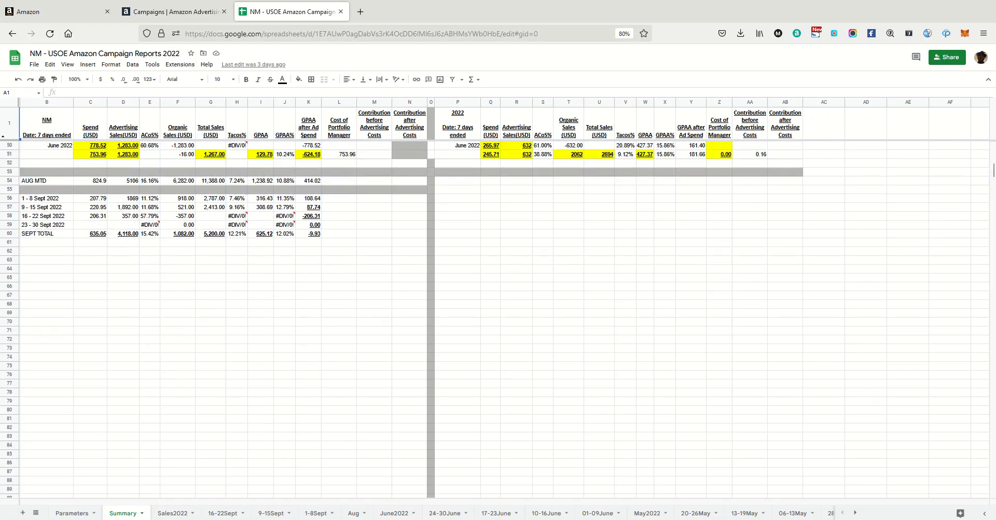
# Examine the formulas in the 1 - 8 Sept 2022 row, from Spend through GPAA after Ad Spend.
pyautogui.click(47, 198)
pyautogui.click(90, 198)
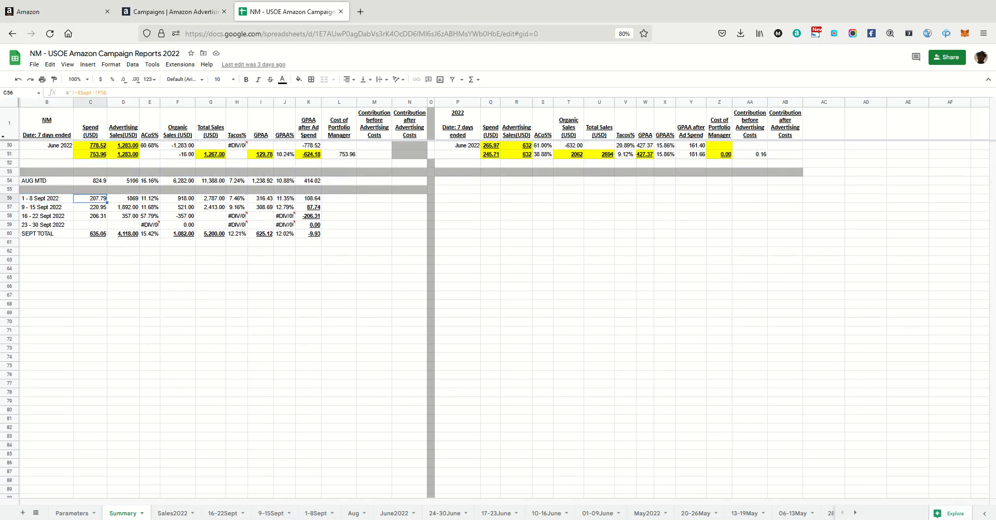
pyautogui.click(124, 198)
pyautogui.click(150, 198)
pyautogui.click(123, 198)
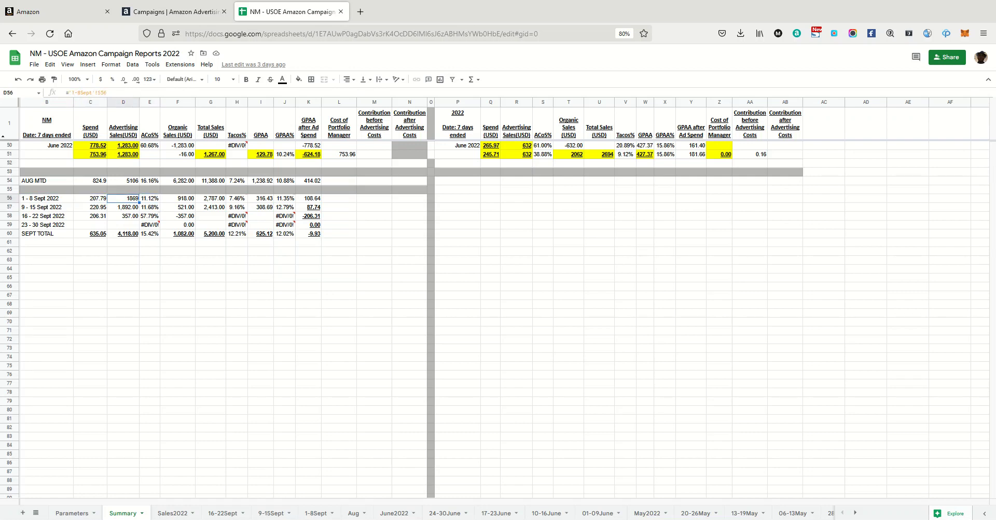
pyautogui.click(90, 199)
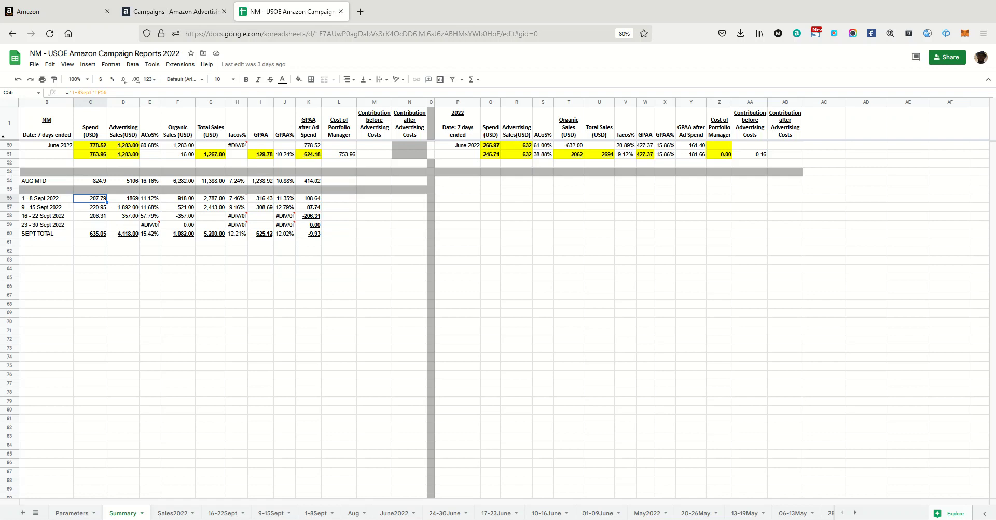
pyautogui.click(124, 198)
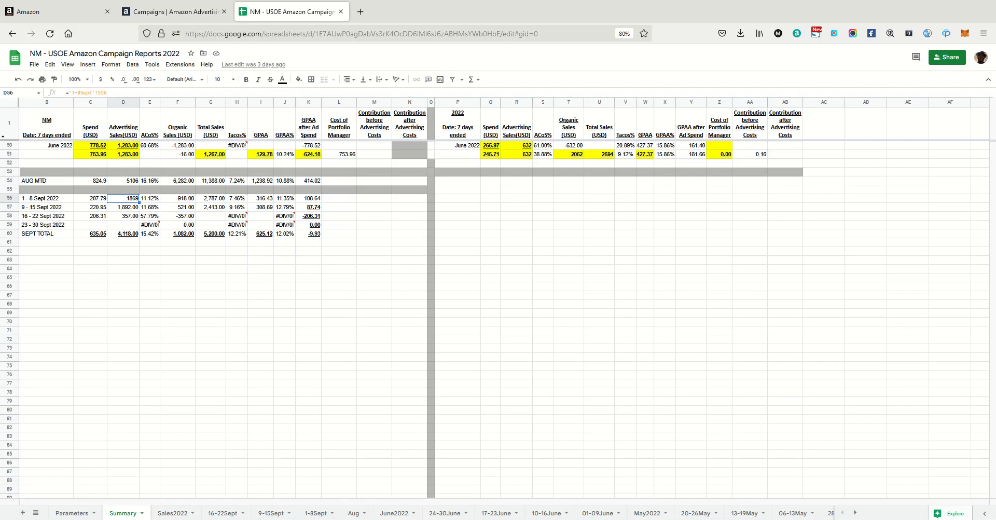
pyautogui.click(149, 198)
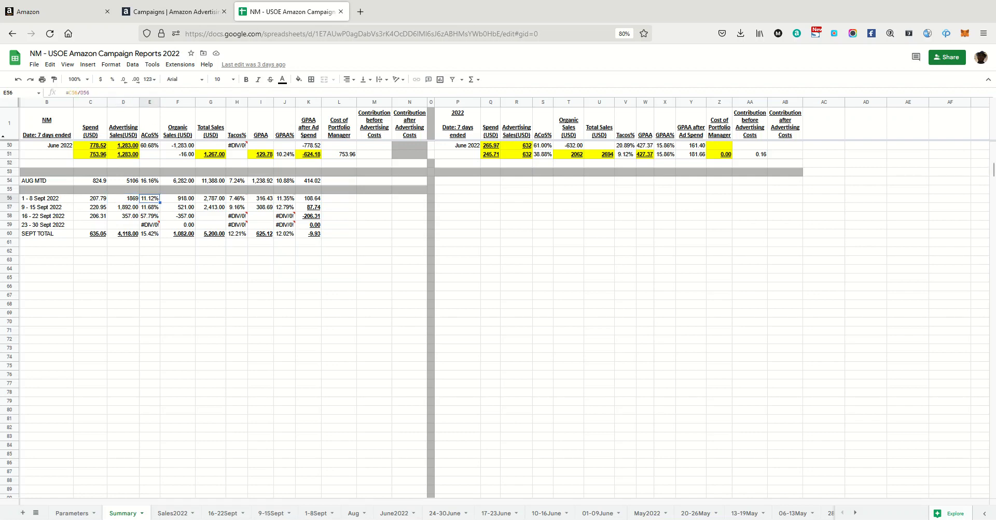
pyautogui.click(177, 198)
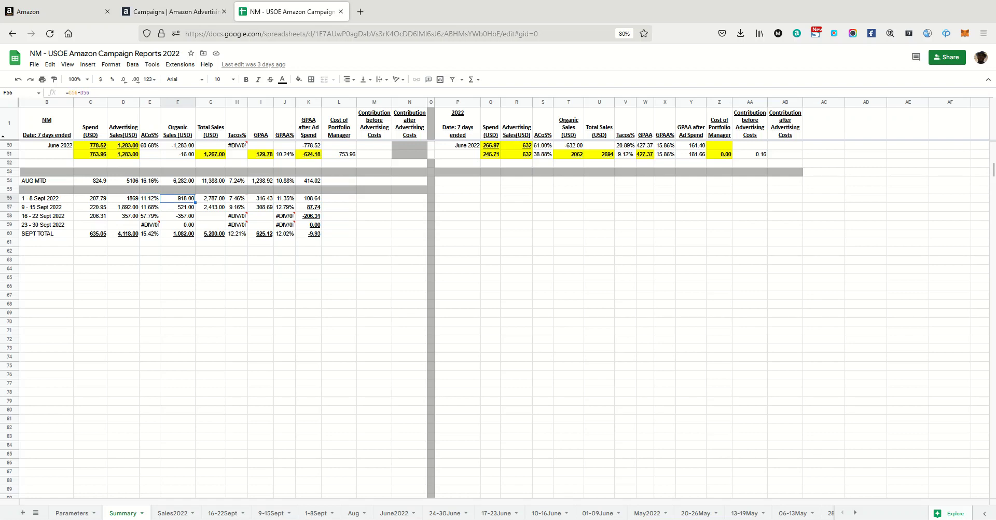
pyautogui.click(210, 198)
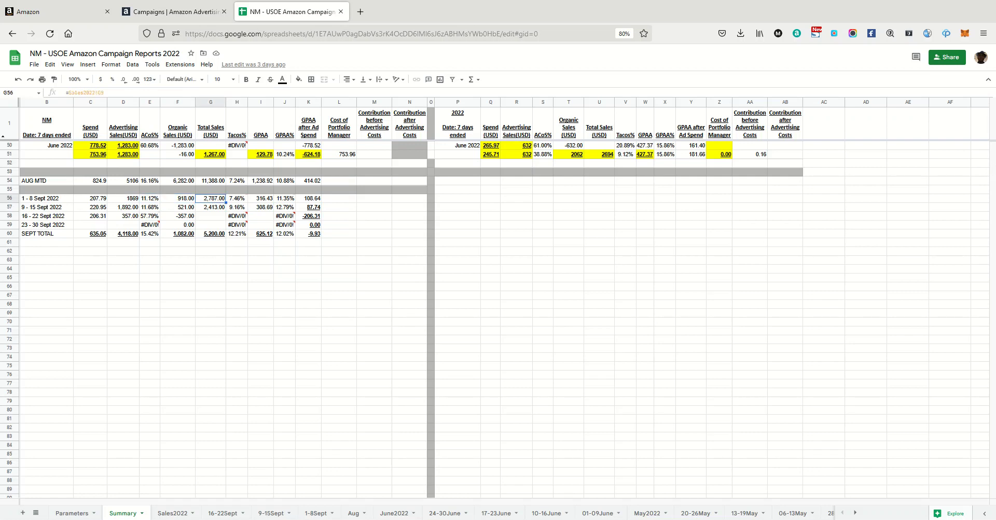
pyautogui.click(237, 199)
pyautogui.click(261, 198)
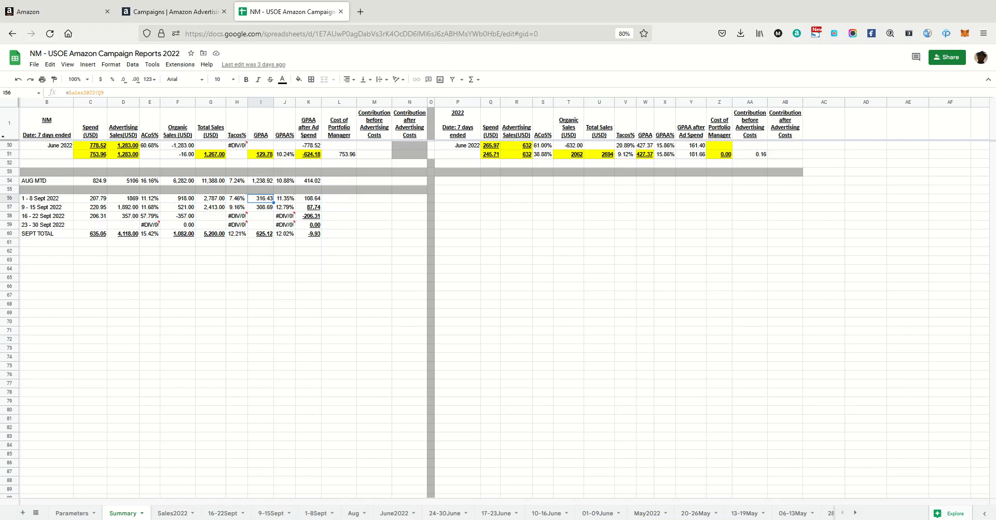
pyautogui.click(285, 199)
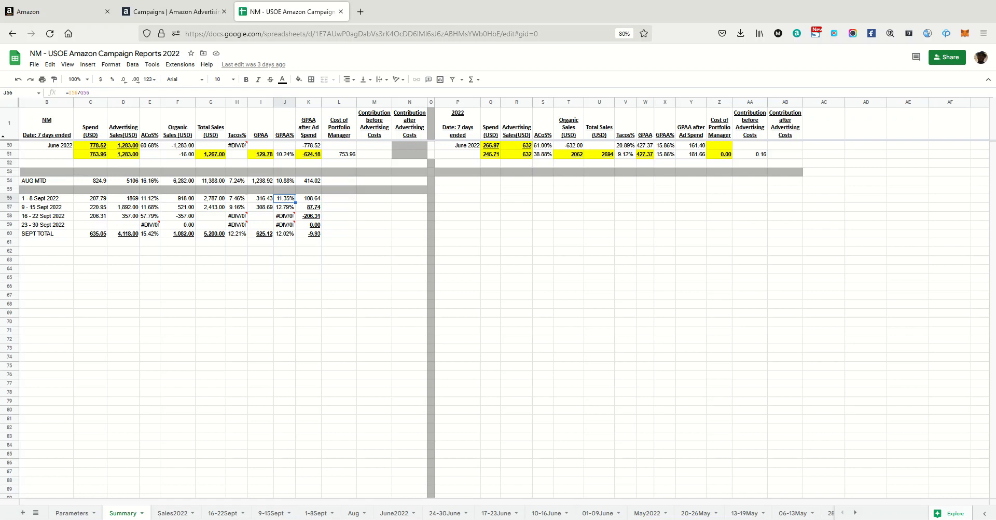
pyautogui.click(308, 198)
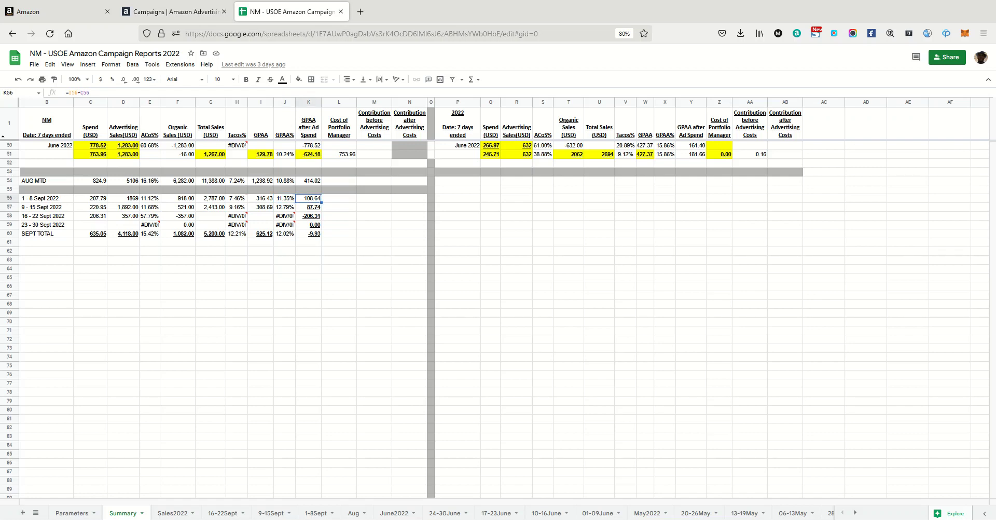
# Link the 1 - 8 Sept 2022 Spend cell C56 to the spend total in P14 of the 1-8Sept sheet.
pyautogui.press('Left')
pyautogui.press('Left')
pyautogui.press('Left')
pyautogui.press('Left')
pyautogui.press('Left')
pyautogui.press('Left')
pyautogui.press('Left')
pyautogui.press('Left')
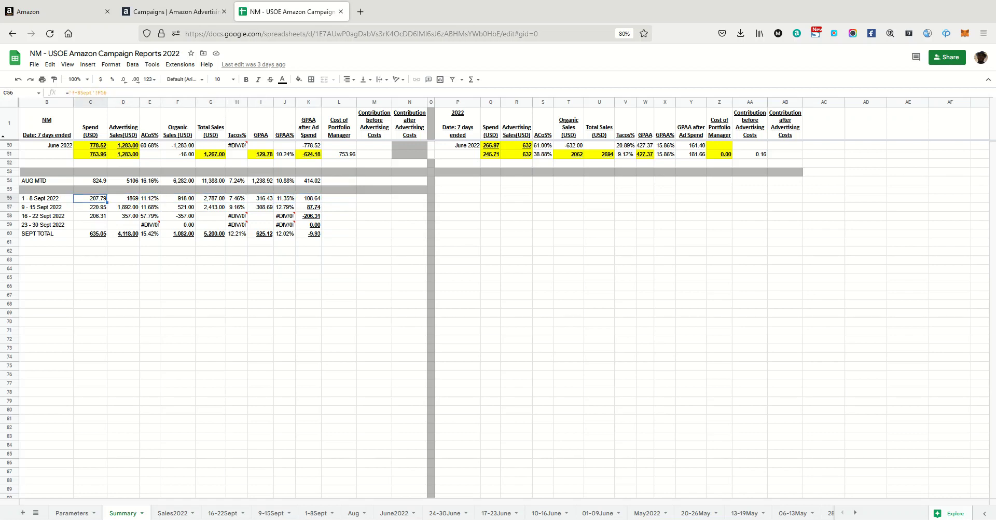
pyautogui.press('Right')
pyautogui.press('Left')
pyautogui.write('=')
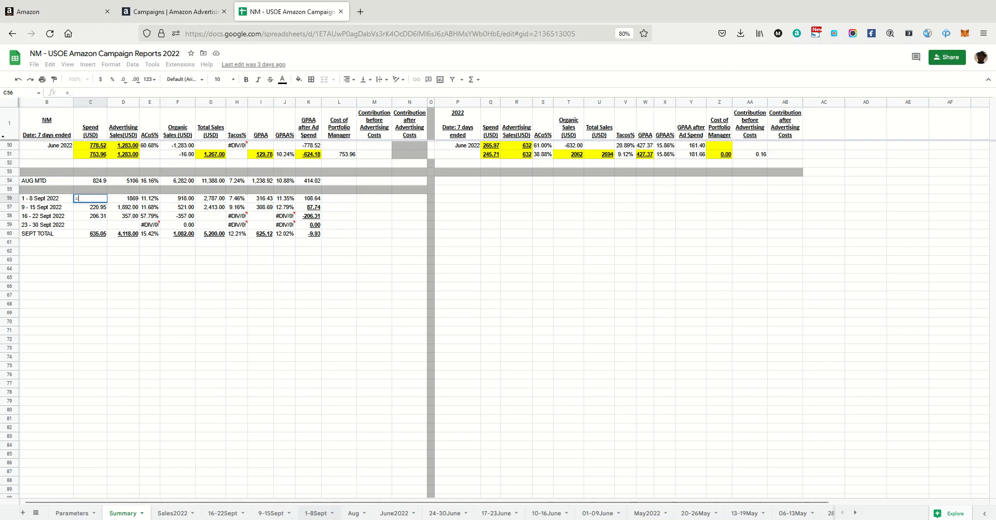
pyautogui.click(315, 512)
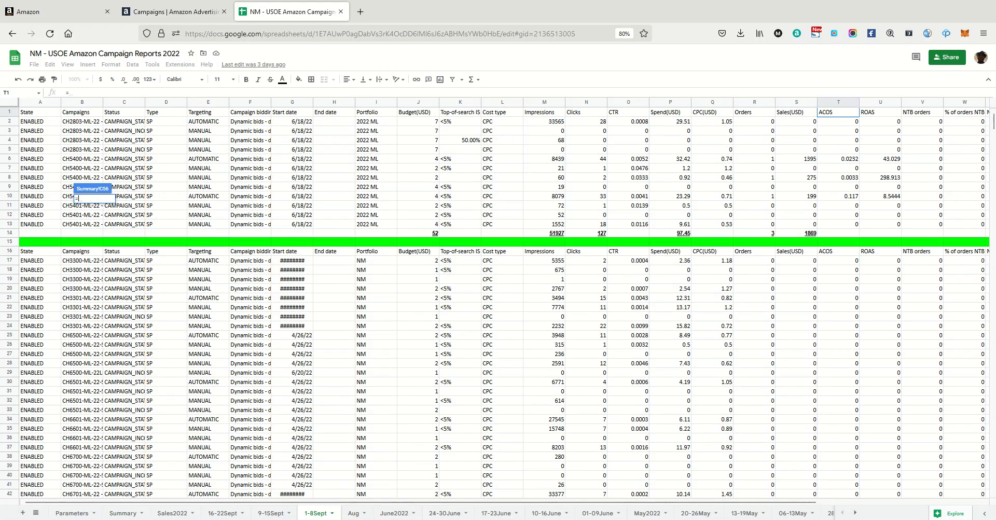
pyautogui.click(670, 233)
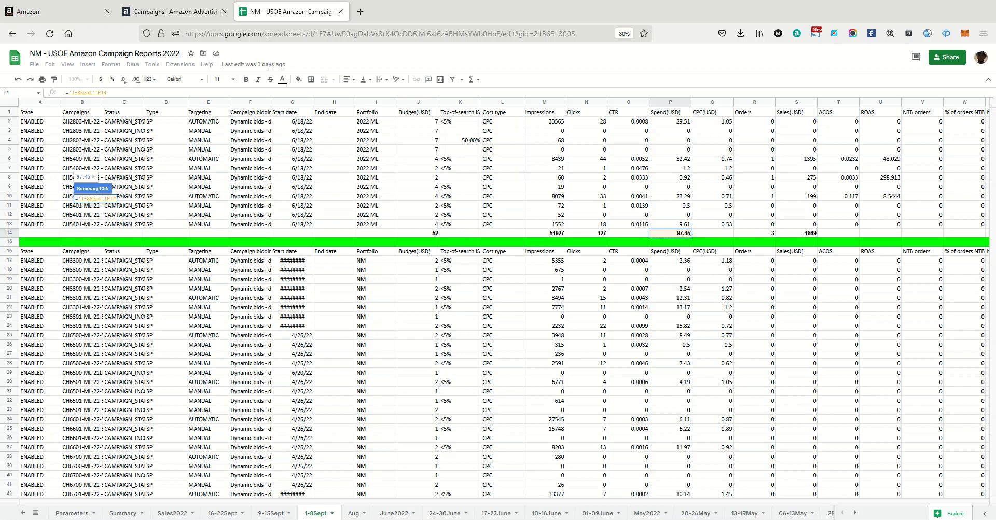
pyautogui.press('Return')
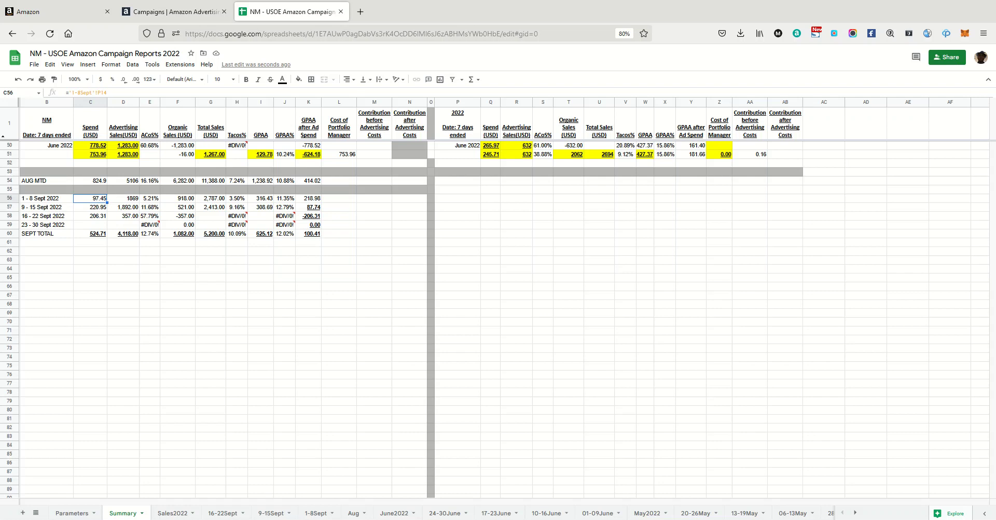
# Check the Advertising Sales and ACoS% formulas in the 1 - 8 Sept 2022 row.
pyautogui.click(123, 198)
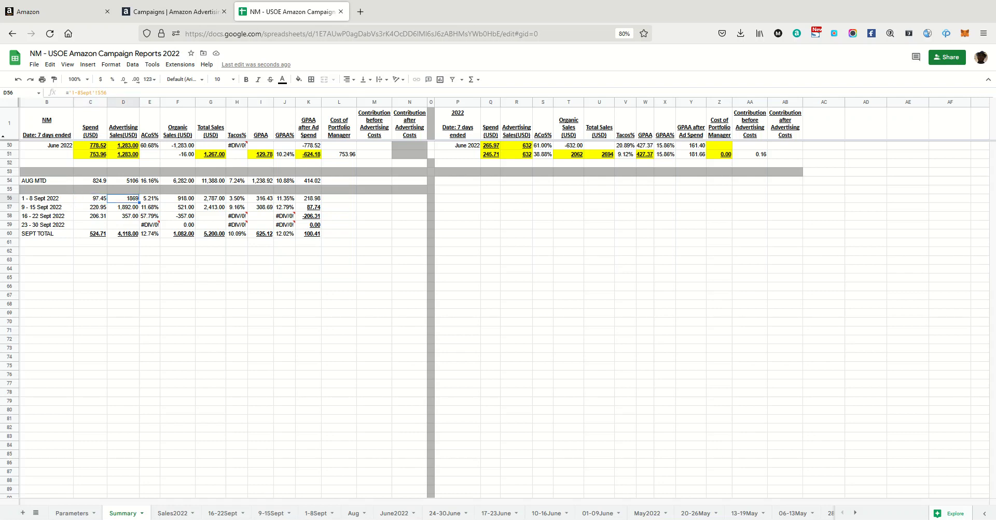
pyautogui.click(150, 198)
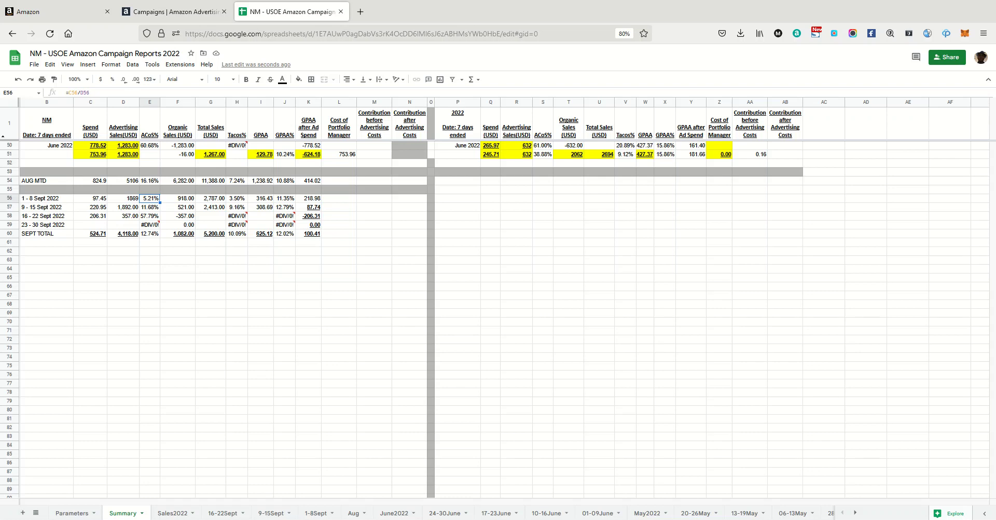